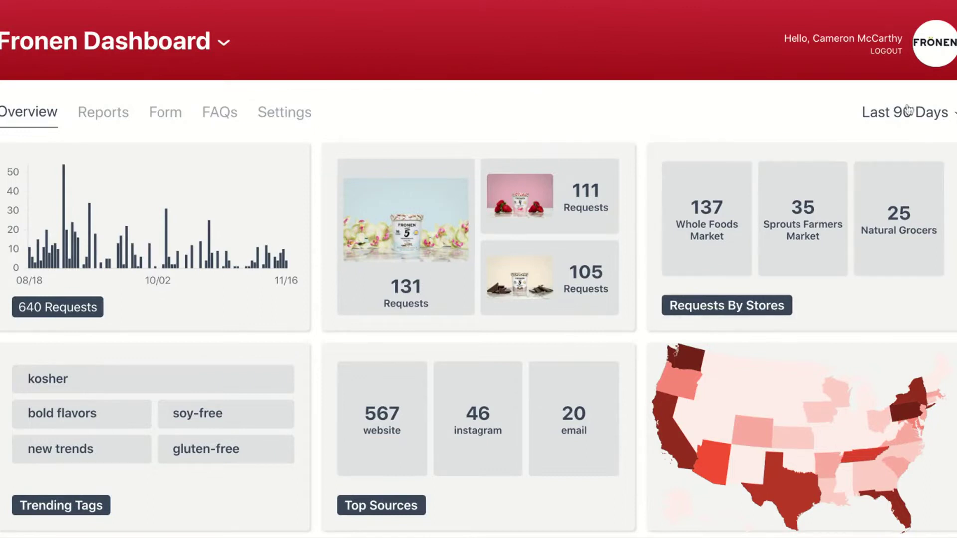
# Step: Review the available date range options and the request summary cards on the dashboard overview
pyautogui.click(900, 118)
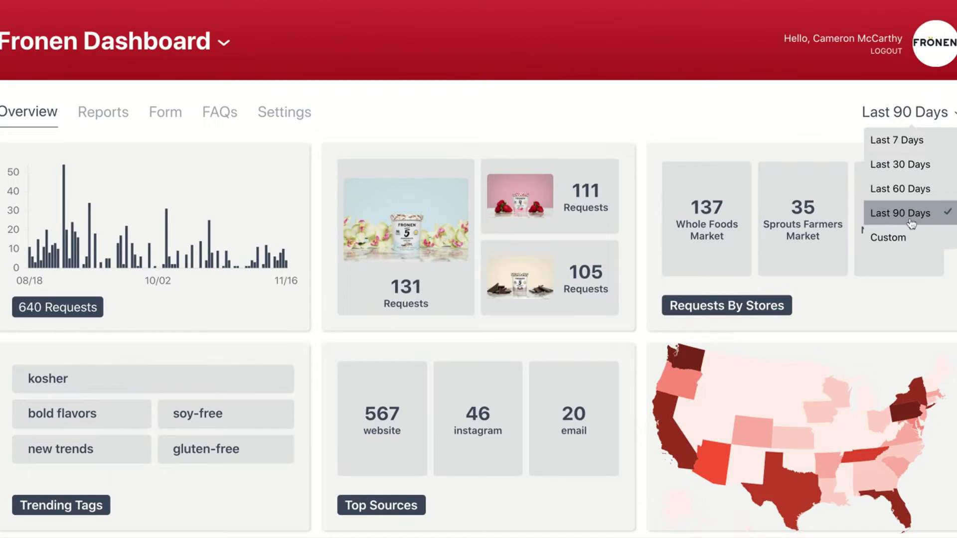
pyautogui.click(344, 57)
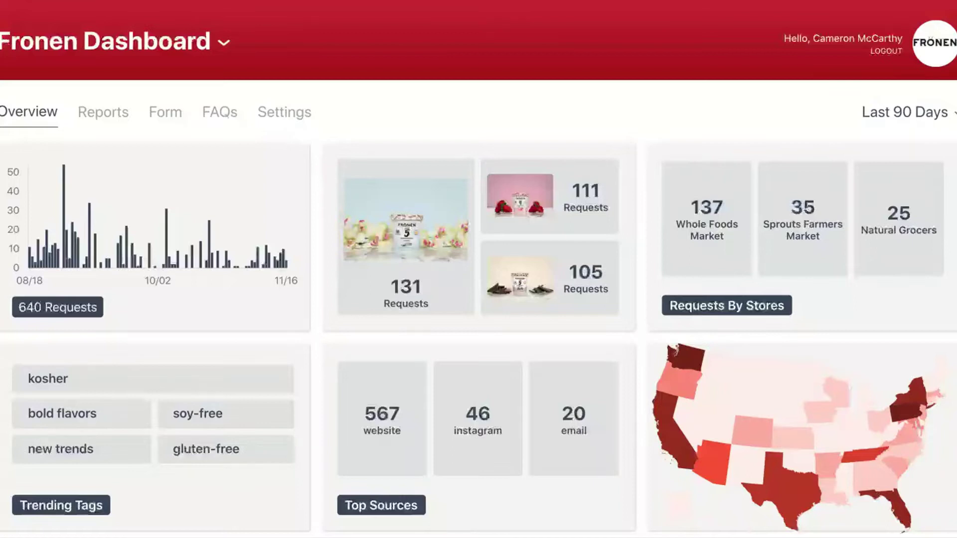
pyautogui.moveTo(293, 173)
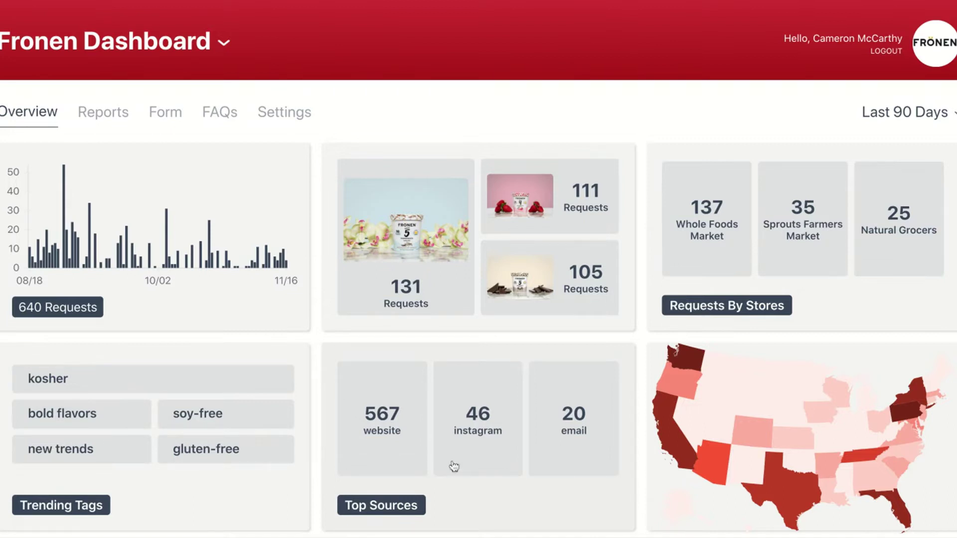
pyautogui.moveTo(844, 427)
# Step: Open the detailed Requests report from the overview and examine its chart of requests over time
pyautogui.click(282, 162)
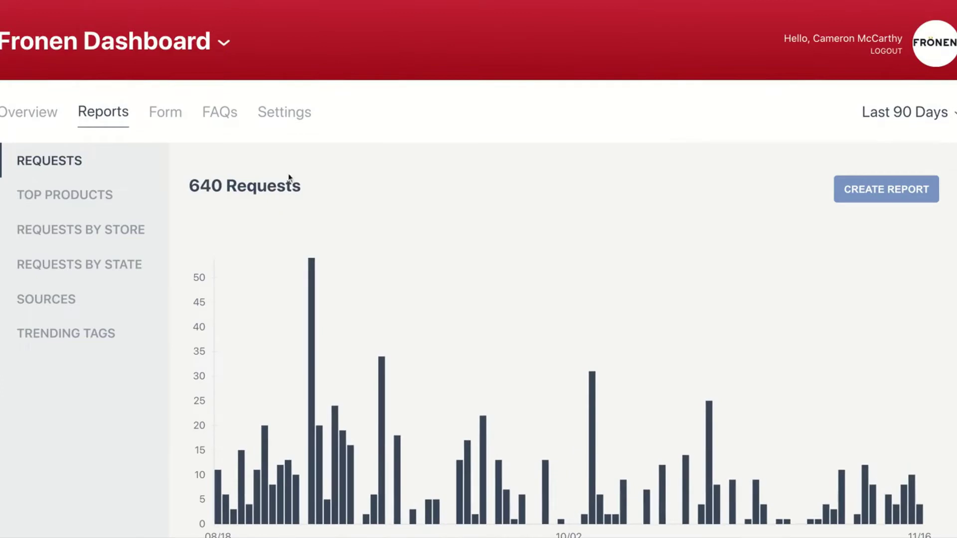
pyautogui.scroll(-1, 299, 199)
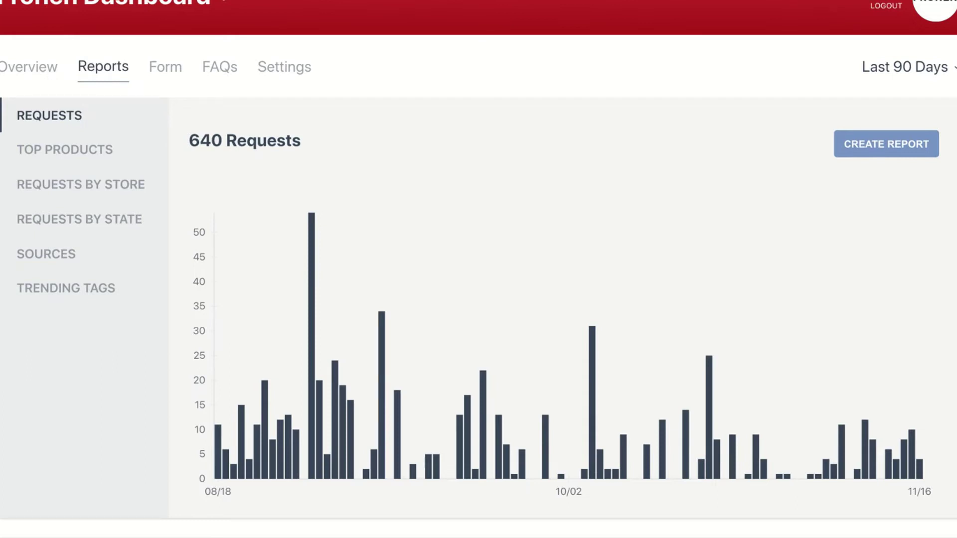
# Step: Open the Top Products report and examine the requests-by-product chart and the table of total requests per product
pyautogui.click(36, 155)
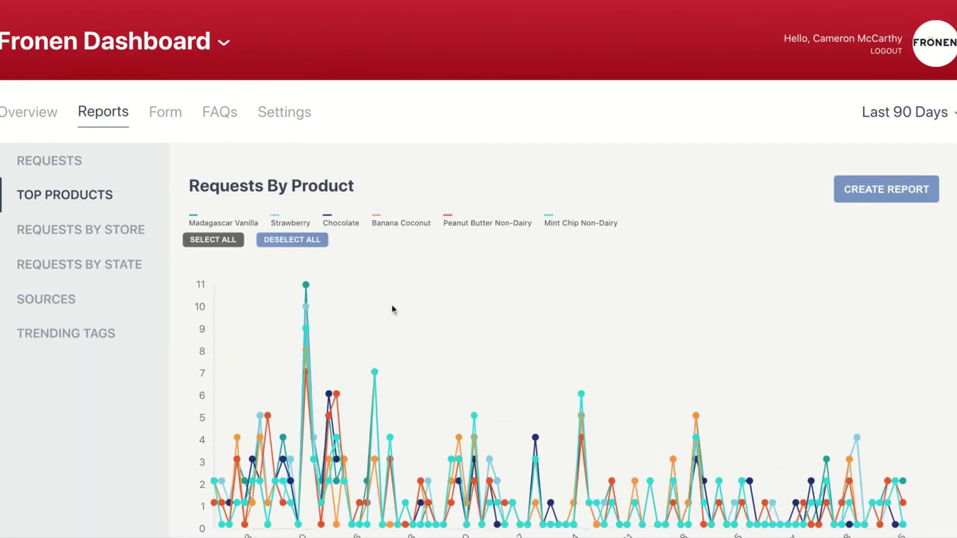
pyautogui.scroll(-1, 392, 351)
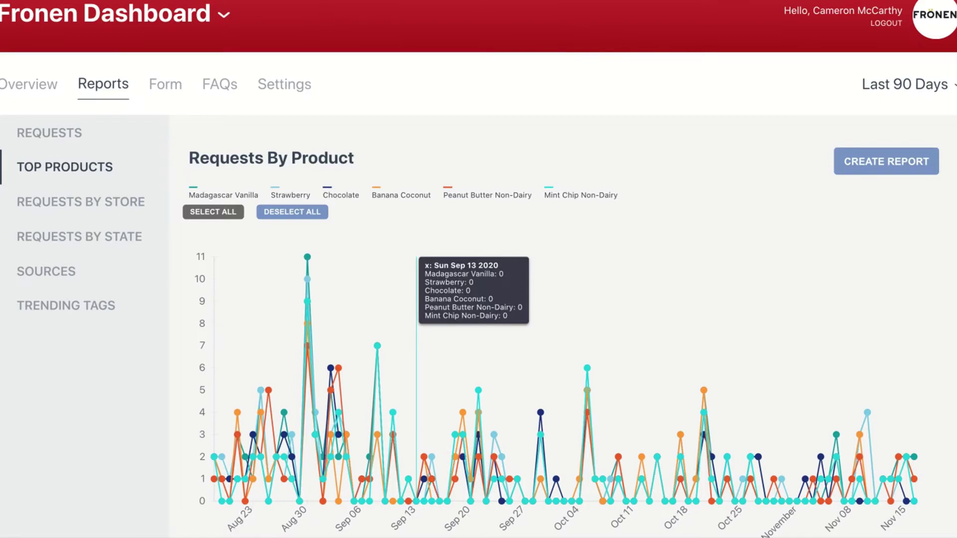
pyautogui.scroll(-5, 385, 318)
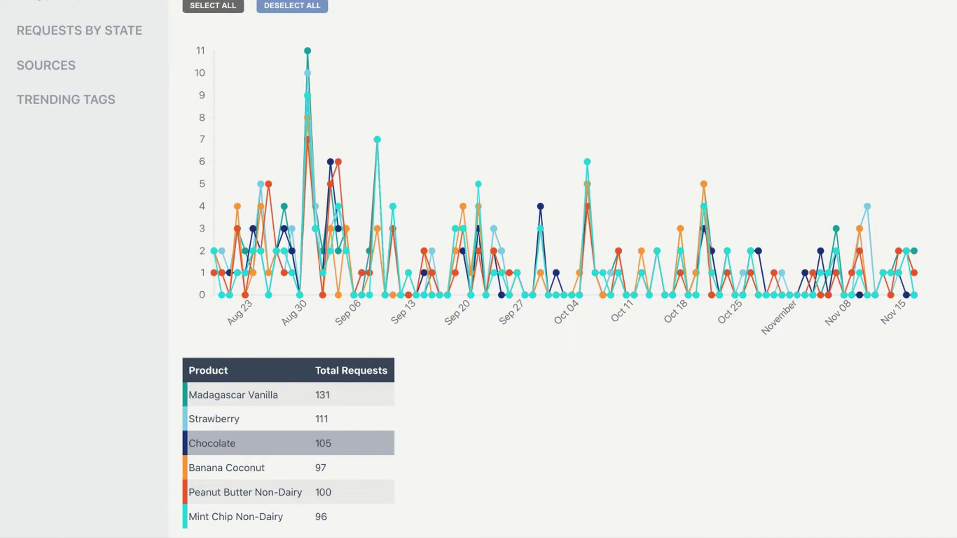
pyautogui.scroll(2, 467, 269)
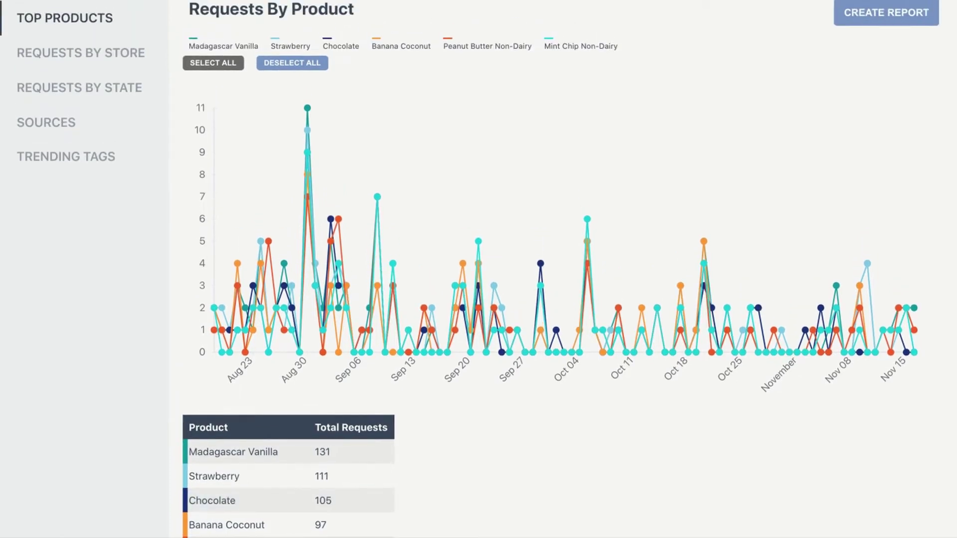
pyautogui.scroll(1, 375, 396)
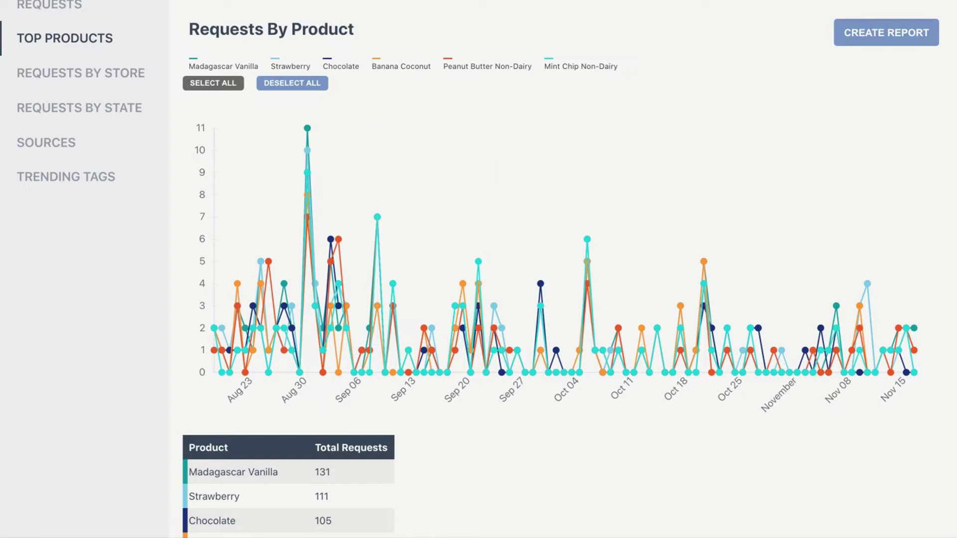
pyautogui.scroll(-2, 551, 442)
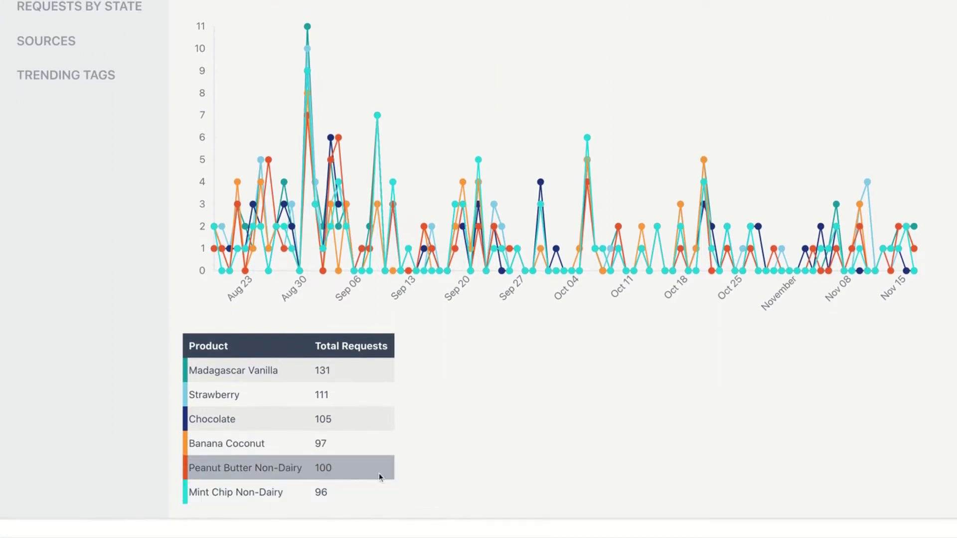
# Step: Open the Requests By Store report and look through the list of requested stores
pyautogui.scroll(3, 427, 443)
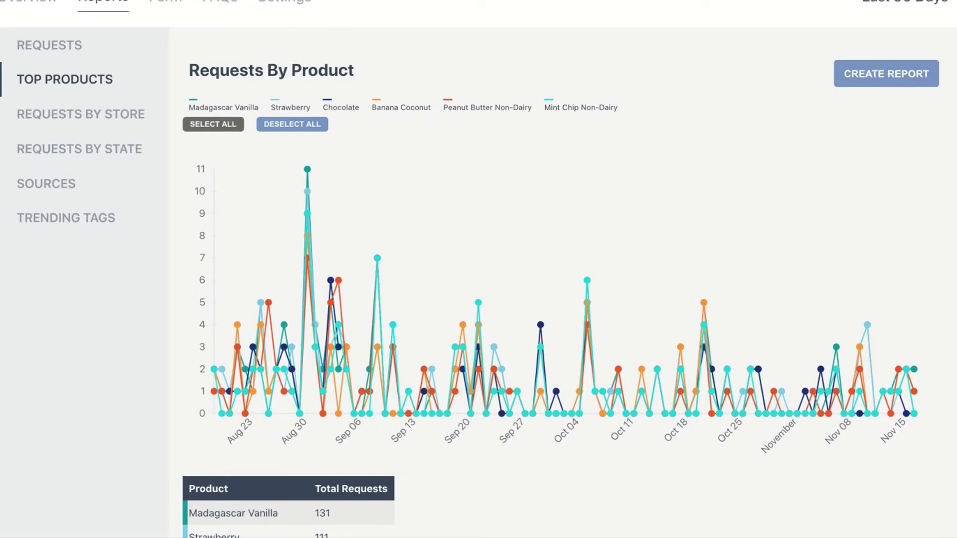
pyautogui.click(128, 122)
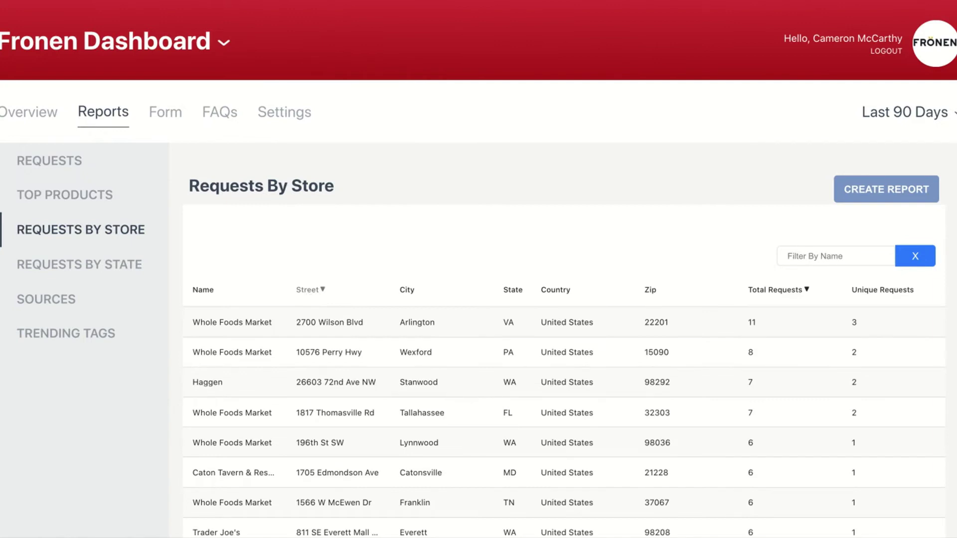
pyautogui.scroll(-6, 384, 278)
pyautogui.scroll(3, 383, 282)
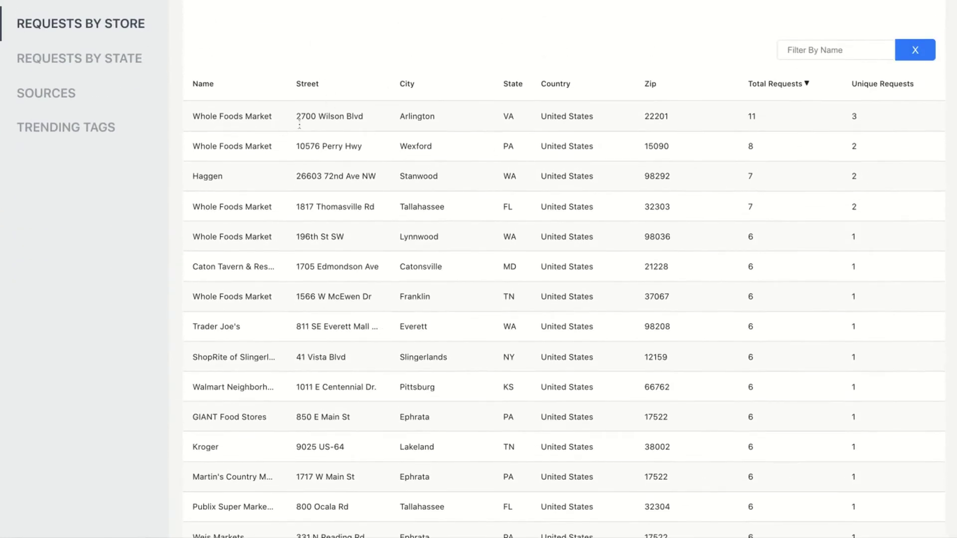
# Step: Filter the store list by the name "whole foods"
pyautogui.scroll(1, 445, 155)
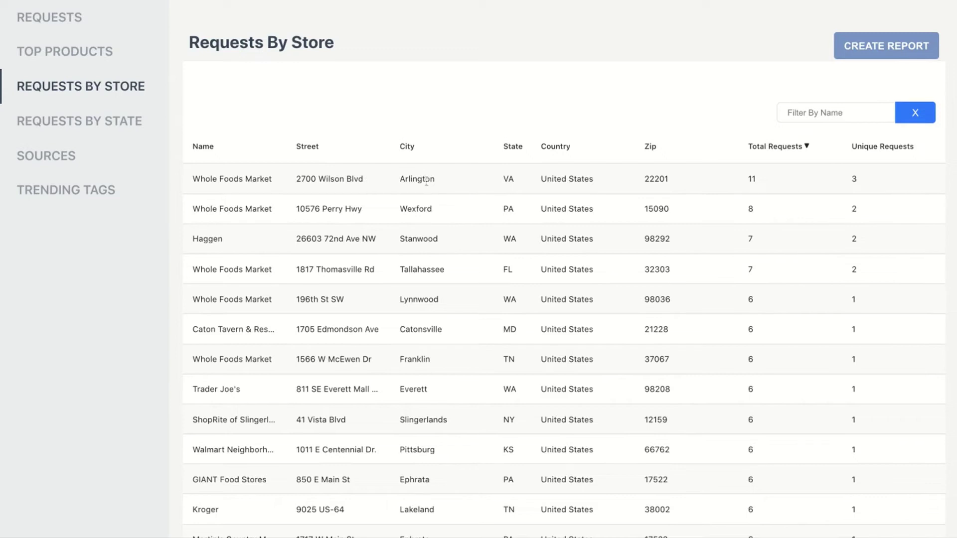
pyautogui.click(803, 115)
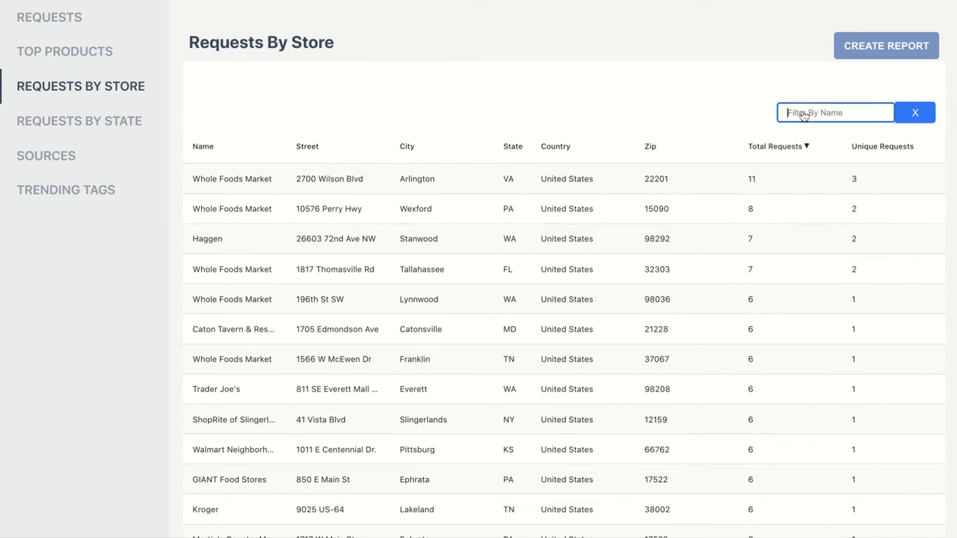
pyautogui.write('whole foo')
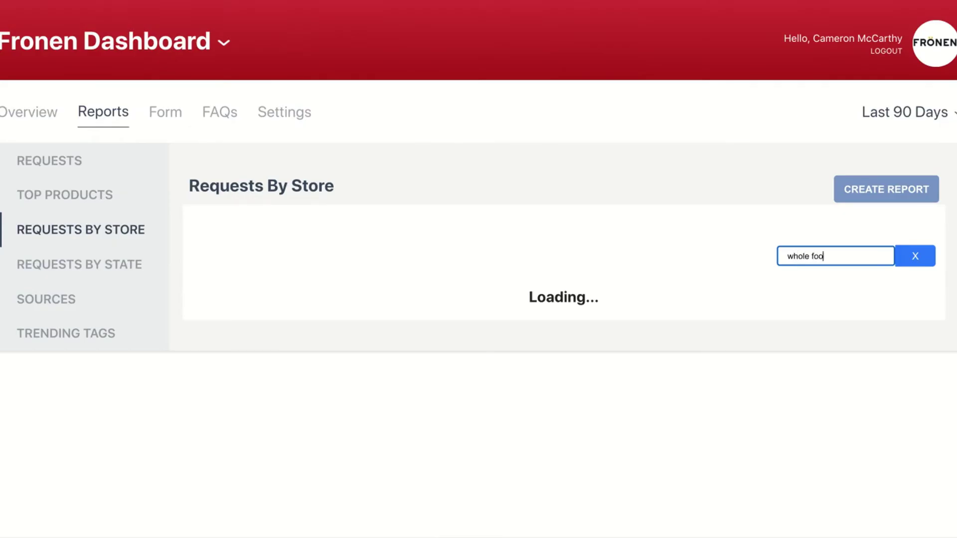
pyautogui.write('ds')
pyautogui.click(671, 225)
# Step: Examine the locations and request numbers of the stores in the filtered Whole Foods list
pyautogui.scroll(-5, 670, 225)
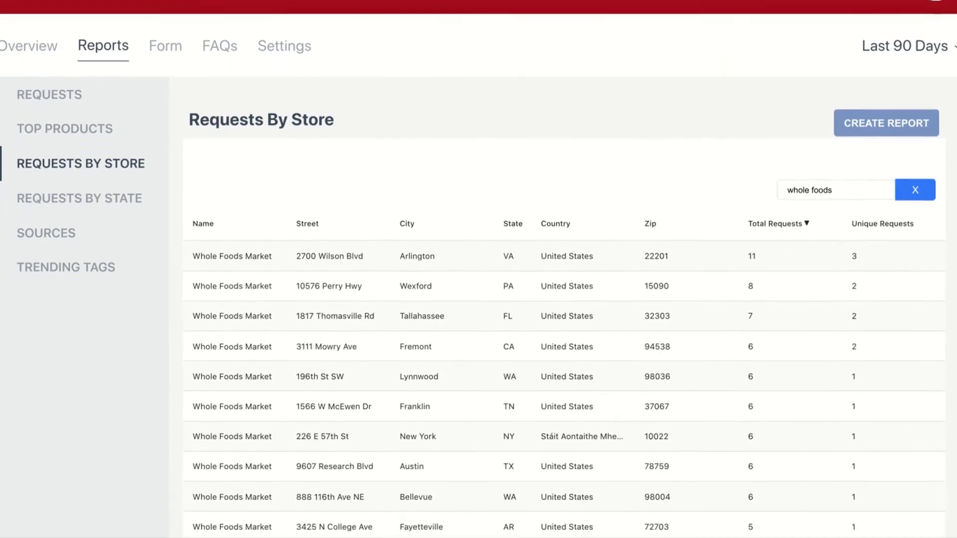
pyautogui.scroll(1, 671, 225)
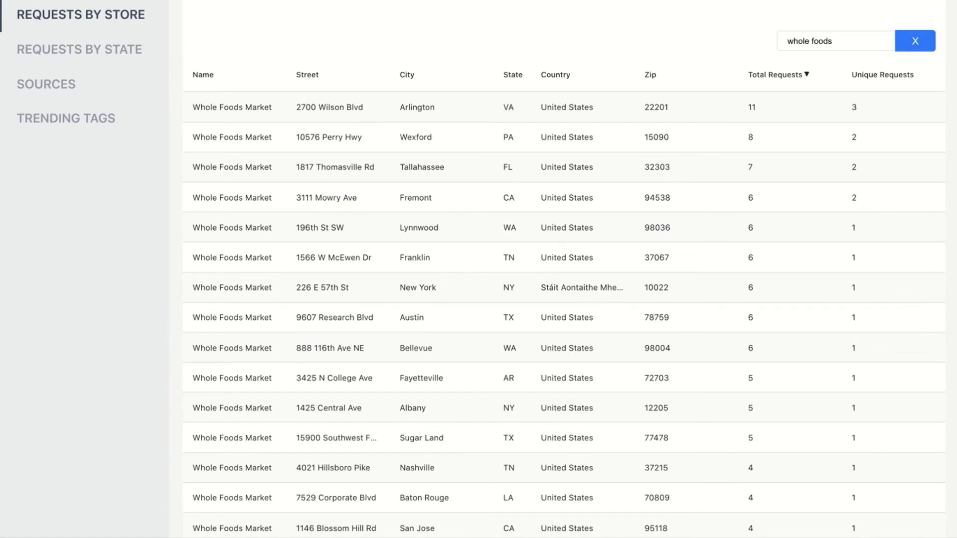
pyautogui.scroll(-3, 453, 175)
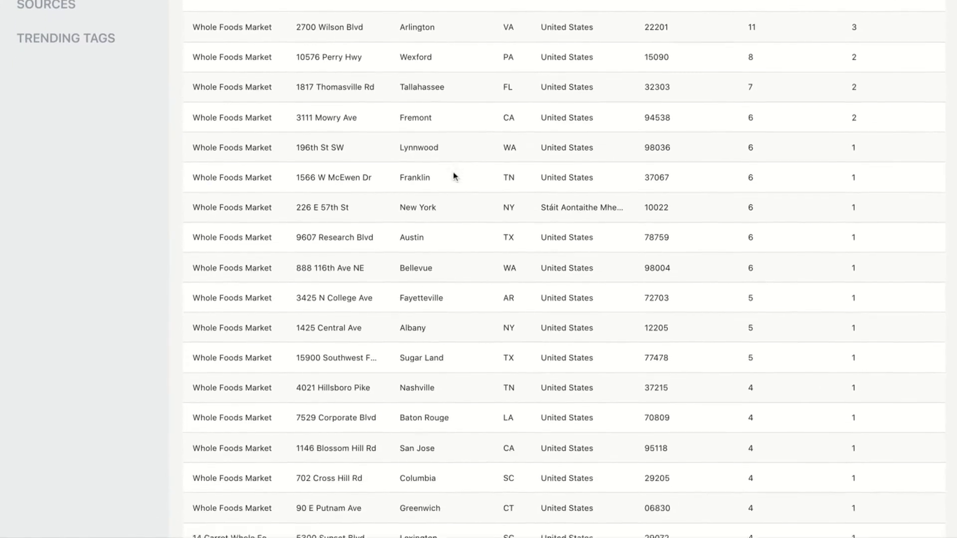
pyautogui.scroll(-2, 453, 175)
pyautogui.scroll(-3, 445, 197)
pyautogui.scroll(-4, 445, 199)
pyautogui.scroll(8, 564, 269)
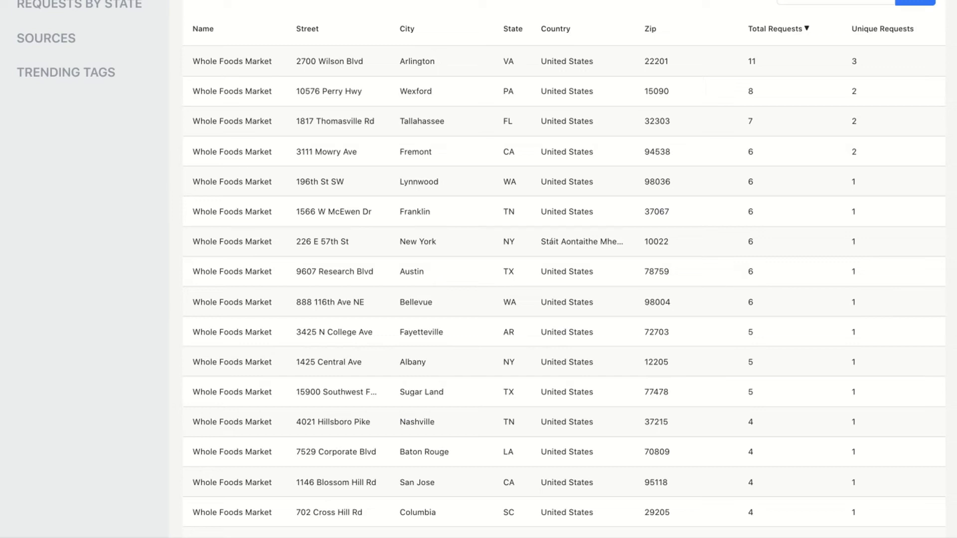
# Step: Open the Requests By State report and inspect the request figures for individual states on the map
pyautogui.scroll(3, 478, 269)
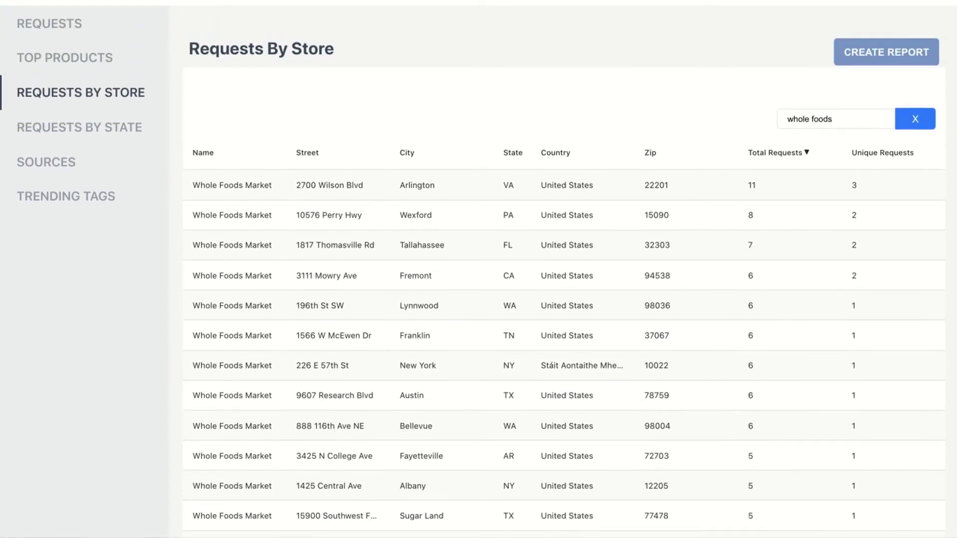
pyautogui.click(111, 131)
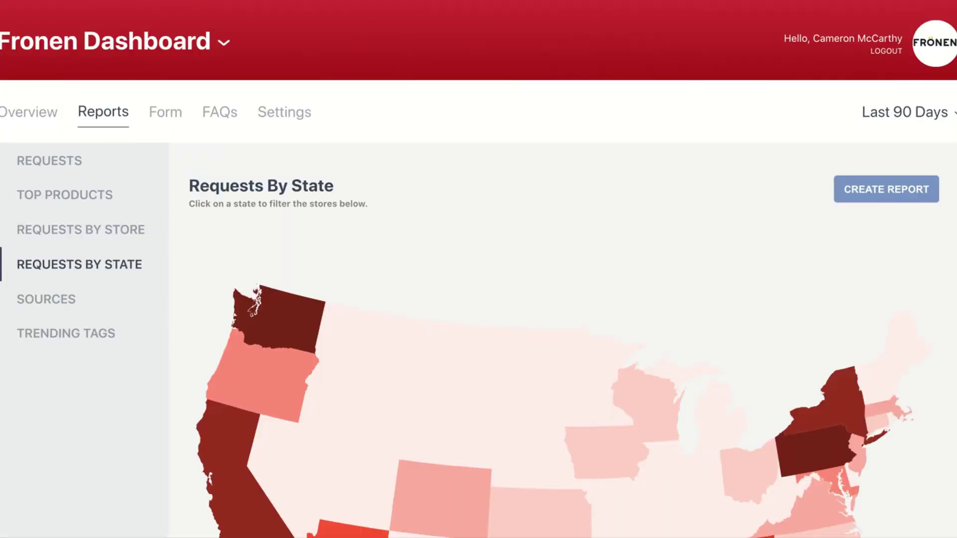
pyautogui.scroll(-3, 375, 280)
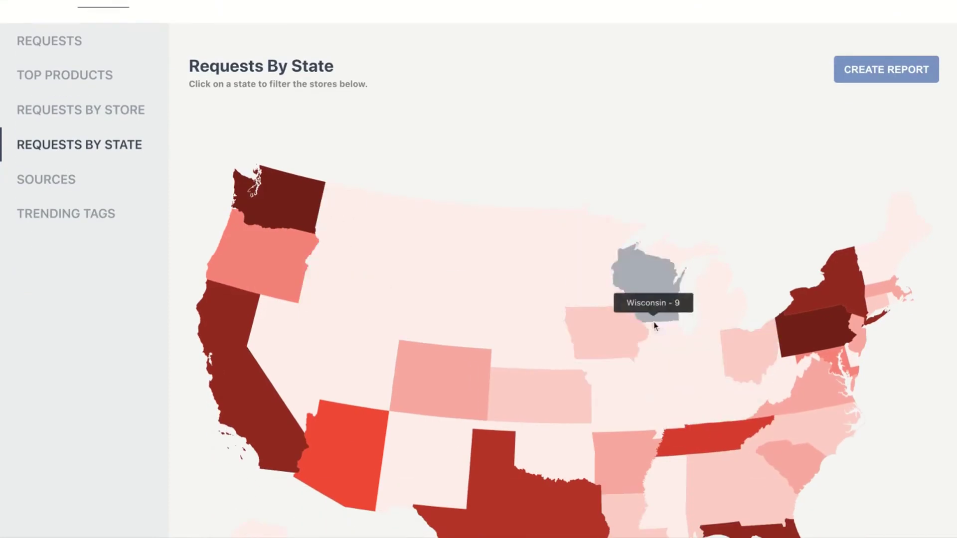
pyautogui.scroll(-2, 329, 227)
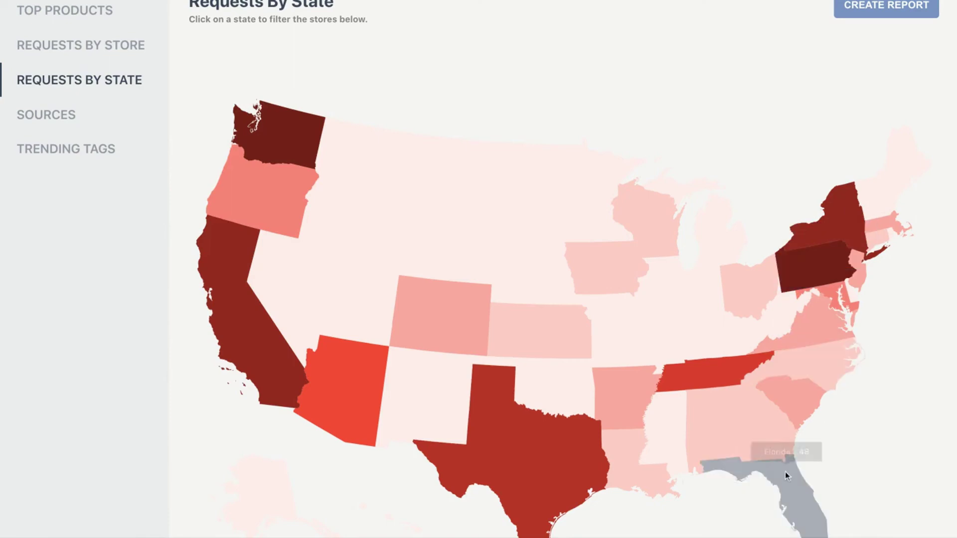
pyautogui.scroll(-1, 780, 474)
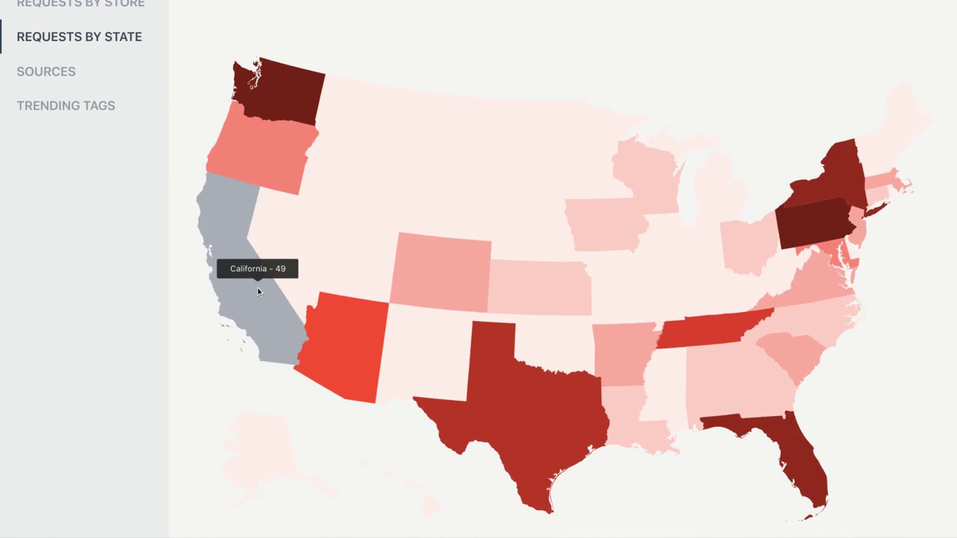
# Step: Filter the stores to California from the state map and review the resulting store table
pyautogui.click(281, 351)
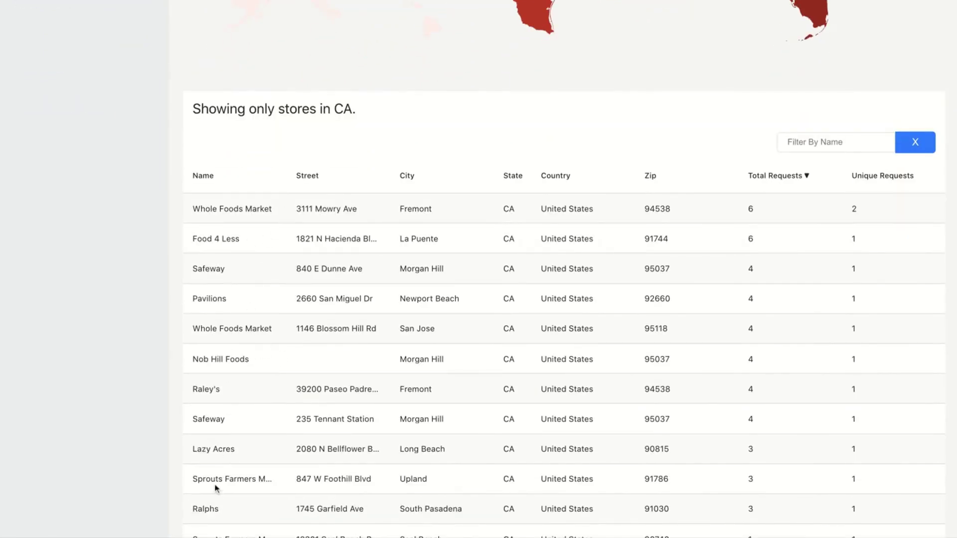
pyautogui.scroll(-1, 296, 406)
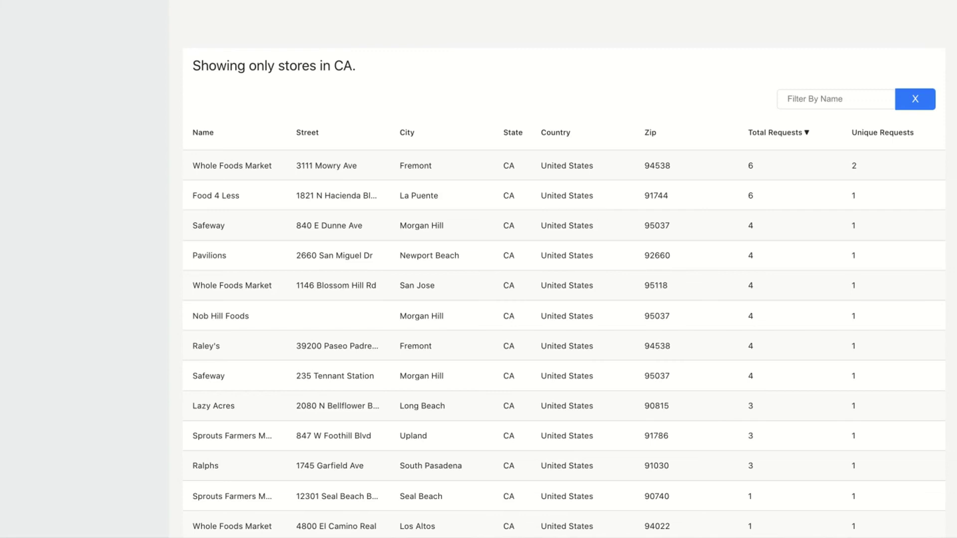
# Step: Open the Sources report and examine the Requests By Medium and Requests By Source charts
pyautogui.scroll(10, 563, 269)
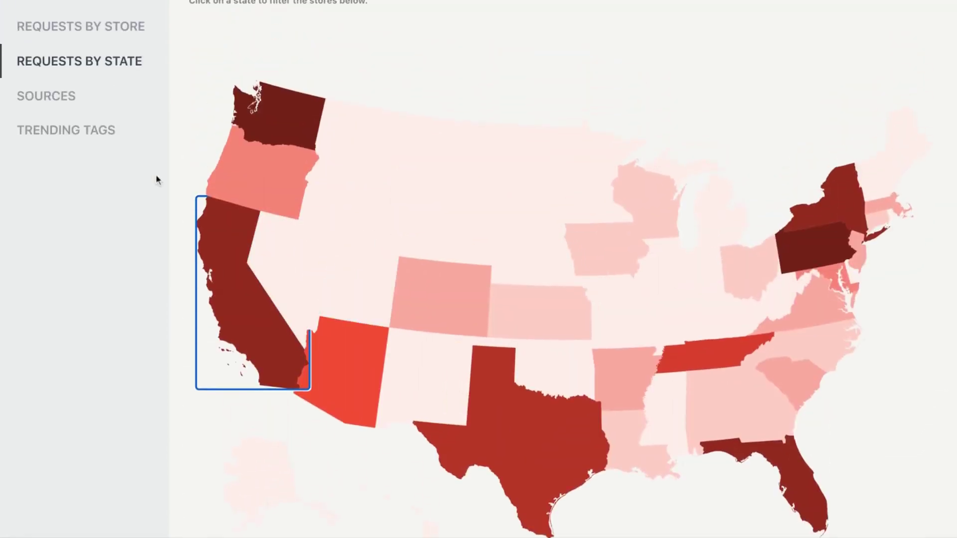
pyautogui.click(53, 98)
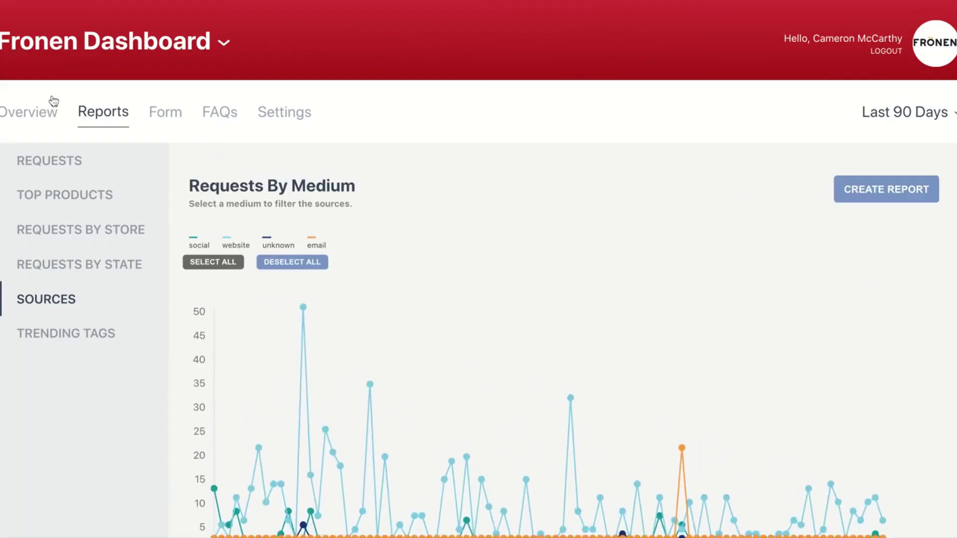
pyautogui.scroll(-2, 379, 274)
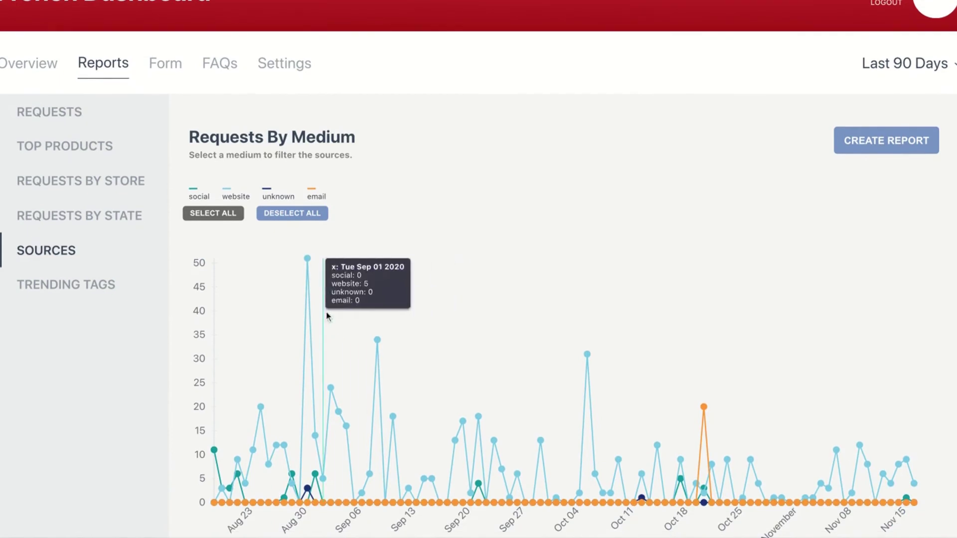
pyautogui.scroll(-9, 322, 344)
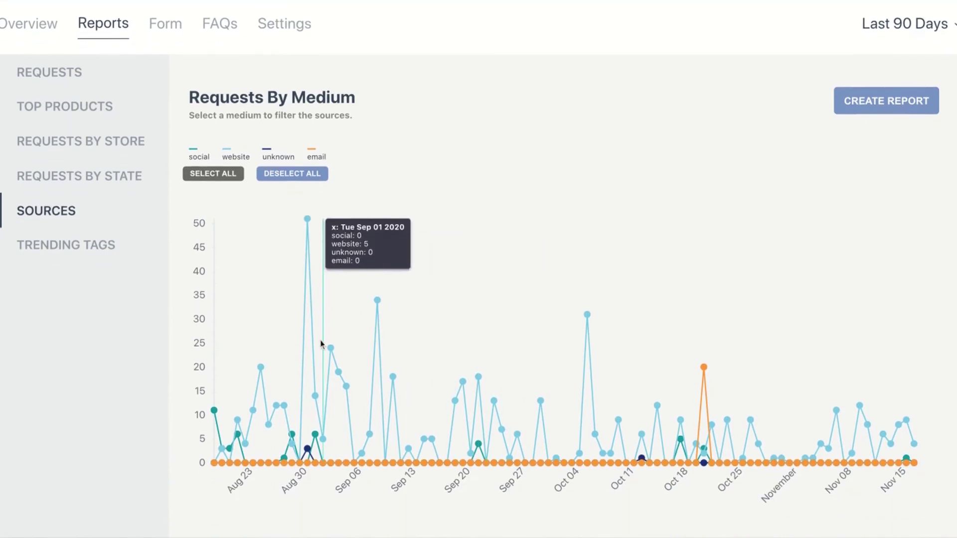
pyautogui.scroll(-10, 321, 344)
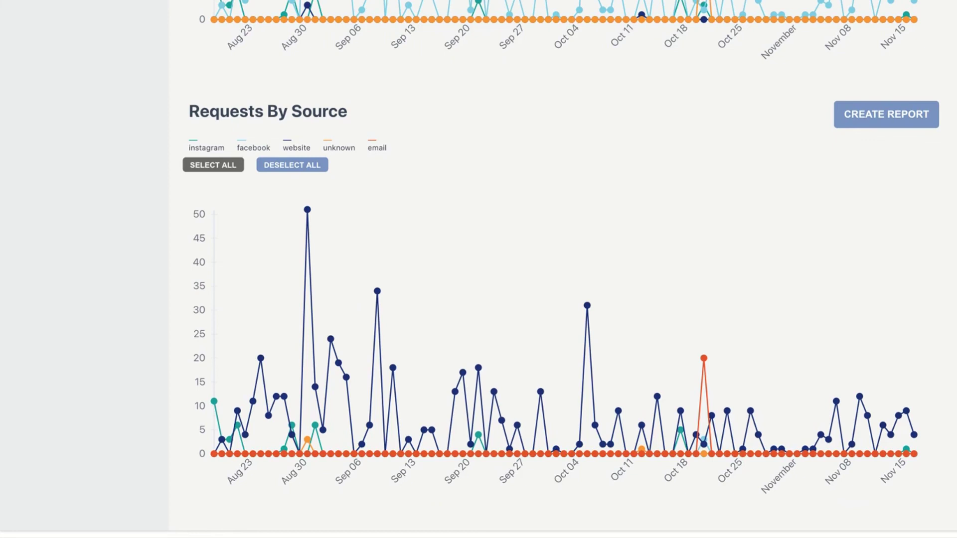
pyautogui.scroll(8, 479, 269)
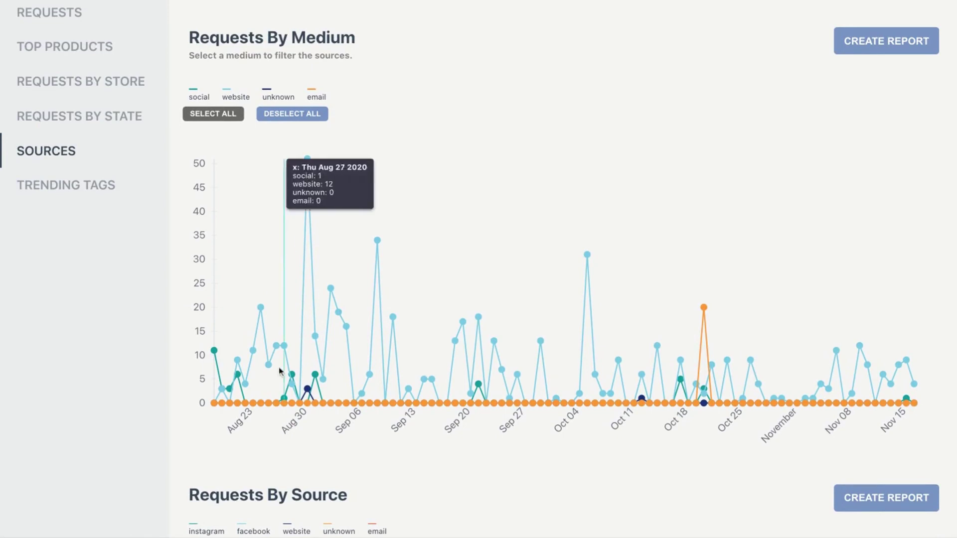
# Step: Open the Trending Tags report and look through the tags with their total requests
pyautogui.click(44, 183)
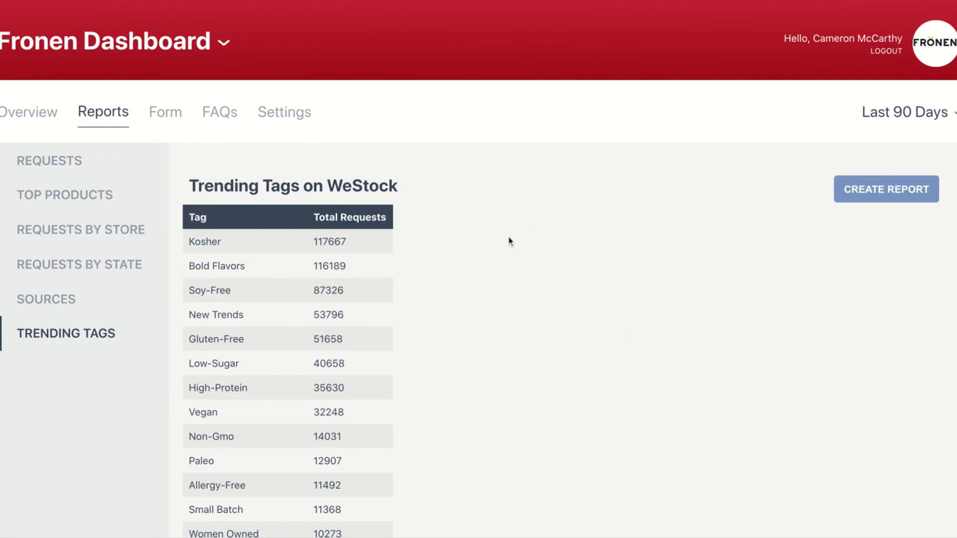
pyautogui.scroll(-2, 508, 239)
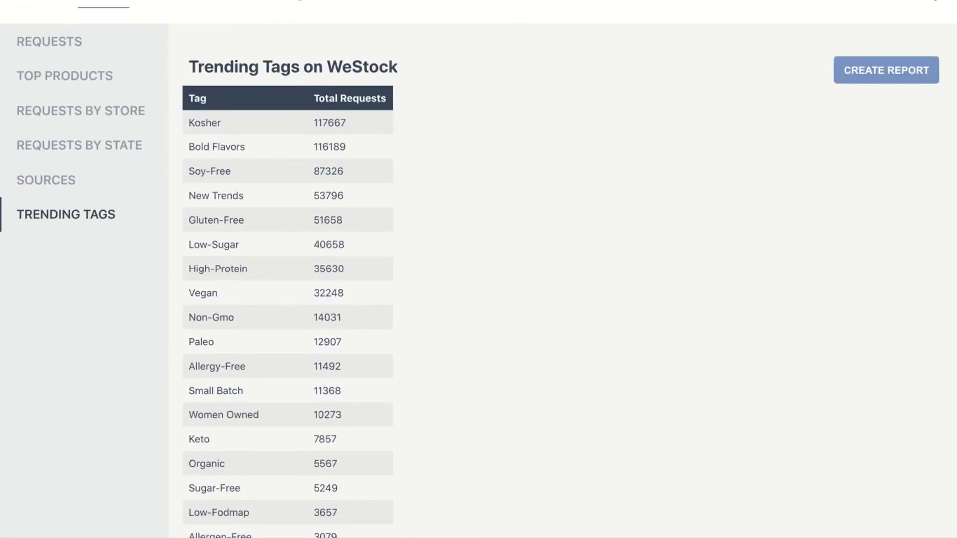